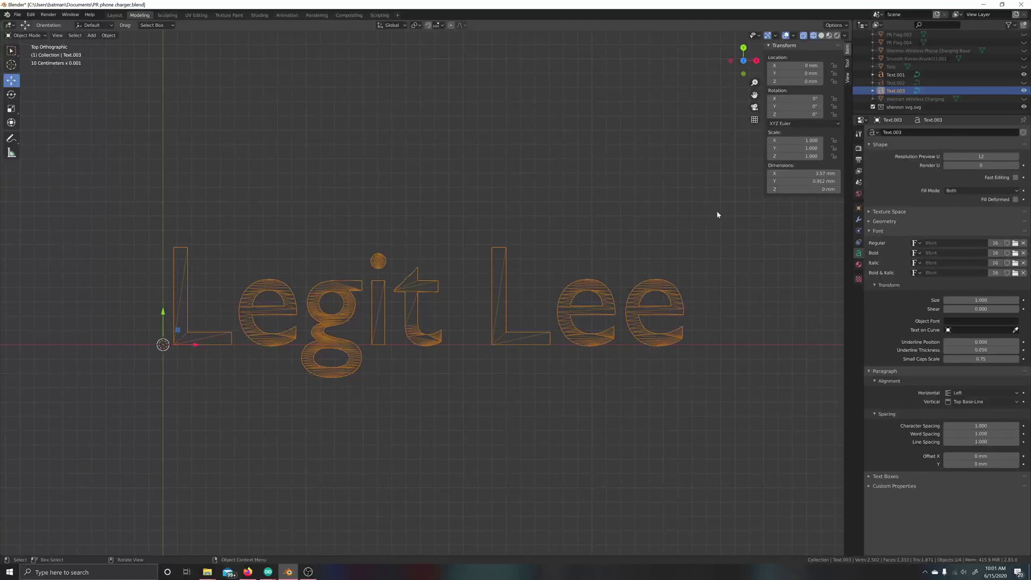
Step: Browse dafont.com's recently added script fonts, such as Spartwell and Lady Finger, in Firefox
click(1015, 243)
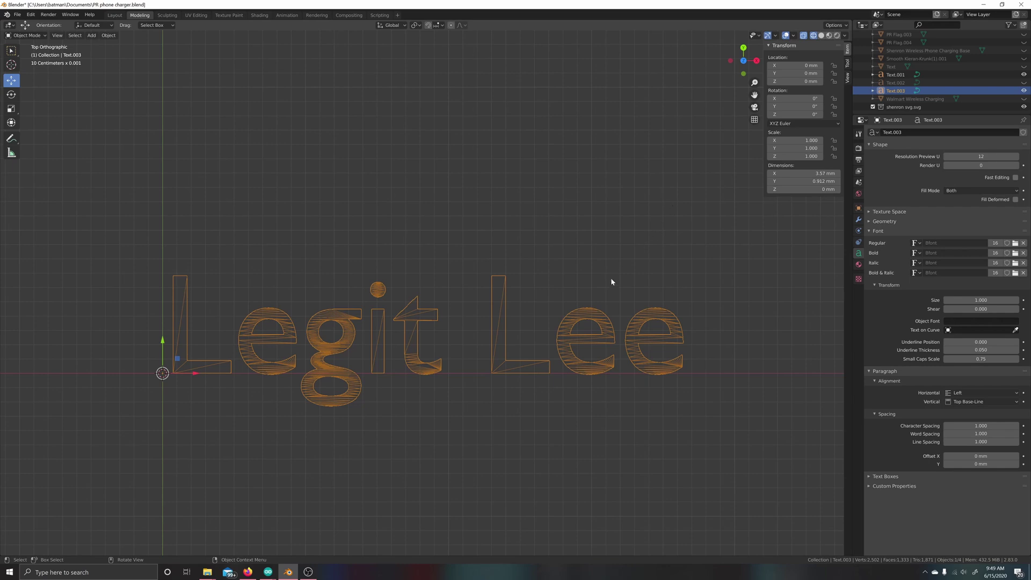
click(248, 571)
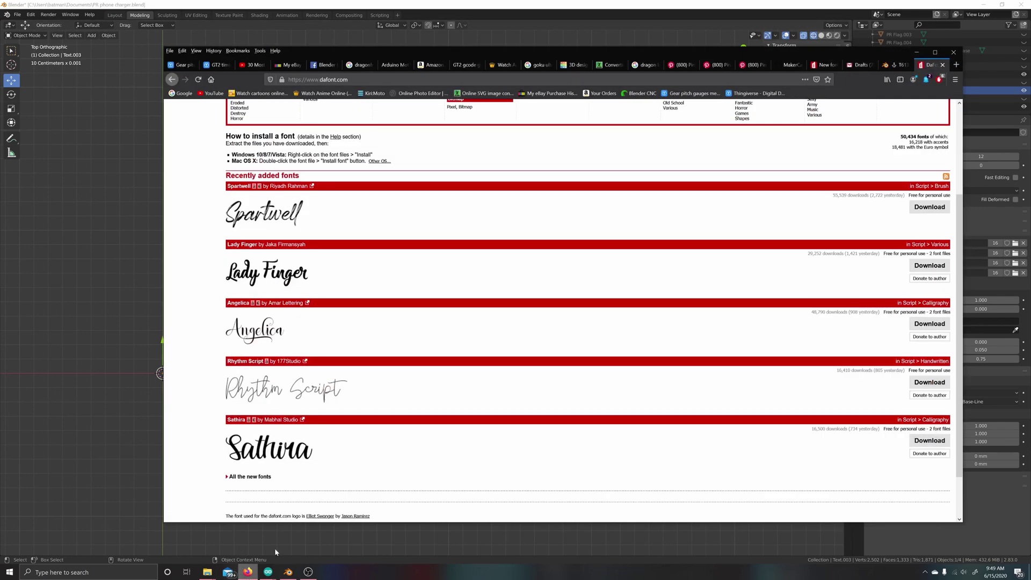
scroll(410, 302, up, 3)
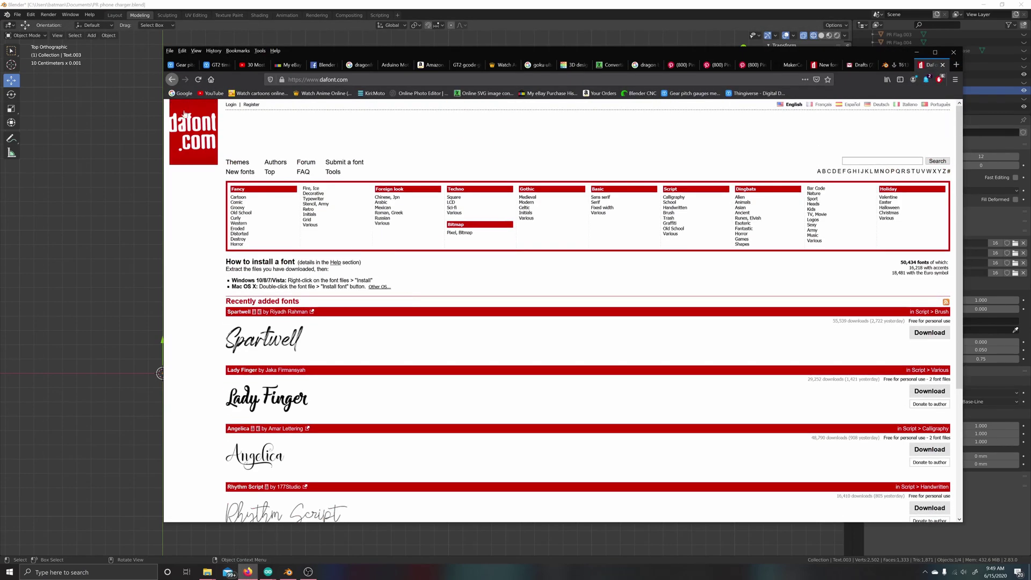
scroll(387, 345, down, 2)
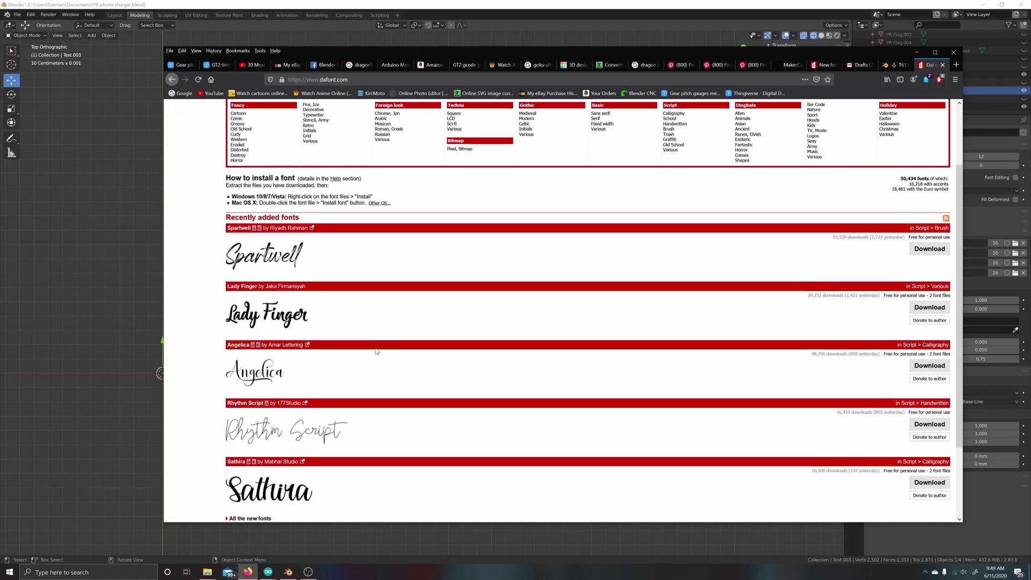
scroll(376, 351, down, 2)
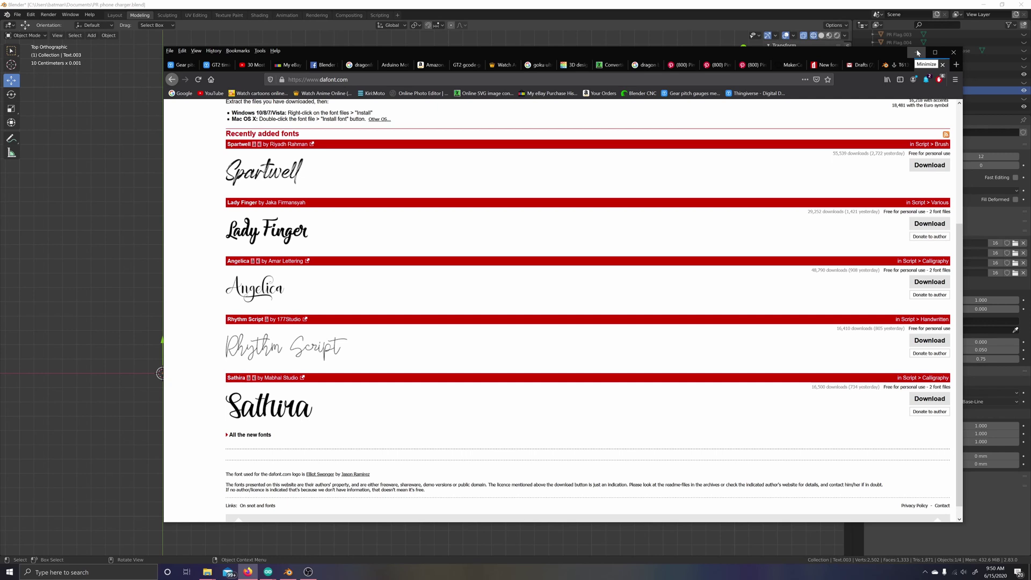
Step: Minimize Firefox so Blender's Legit Lee text in Bfont is back in front
click(917, 53)
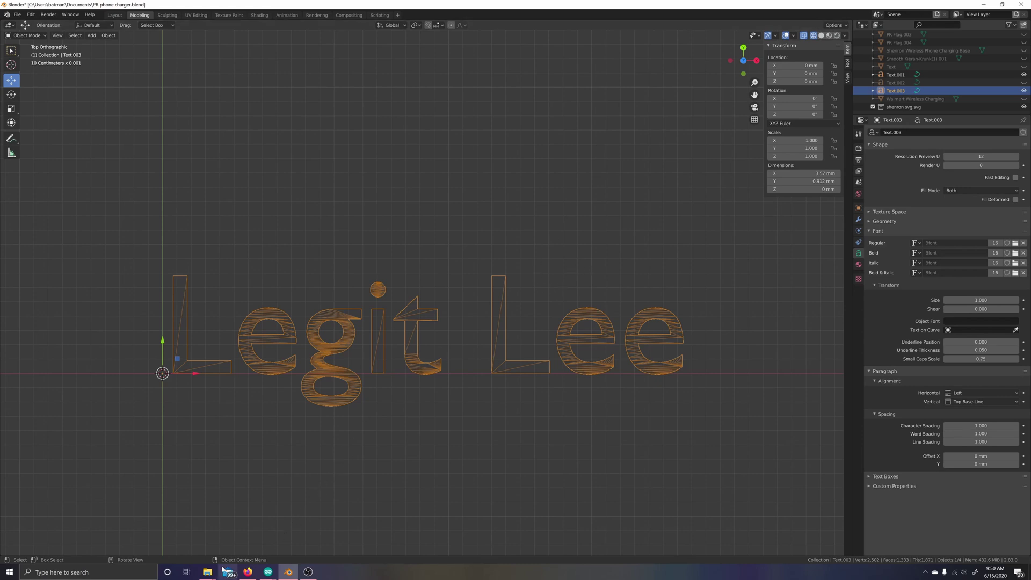
mouse_move(208, 576)
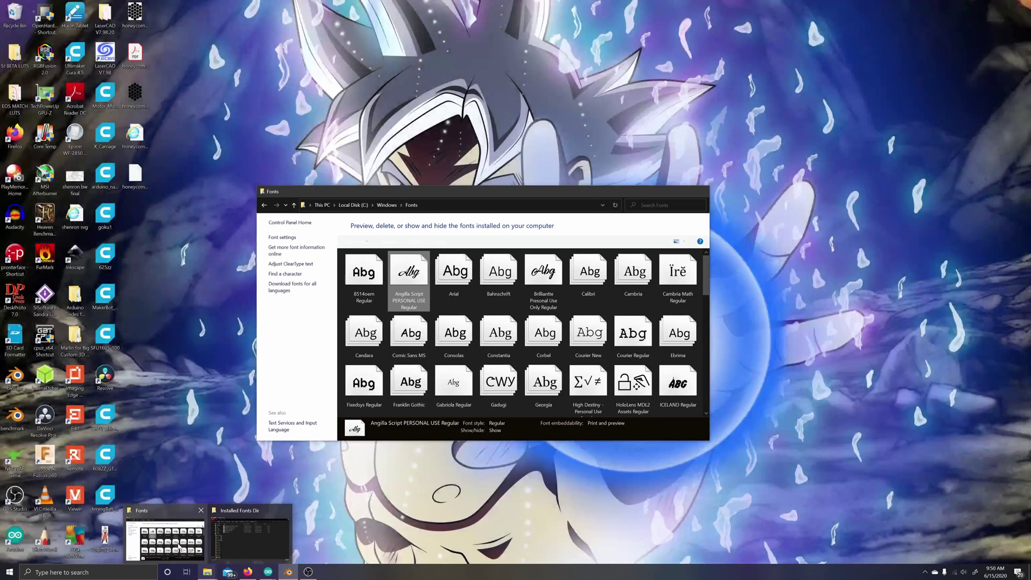
click(177, 543)
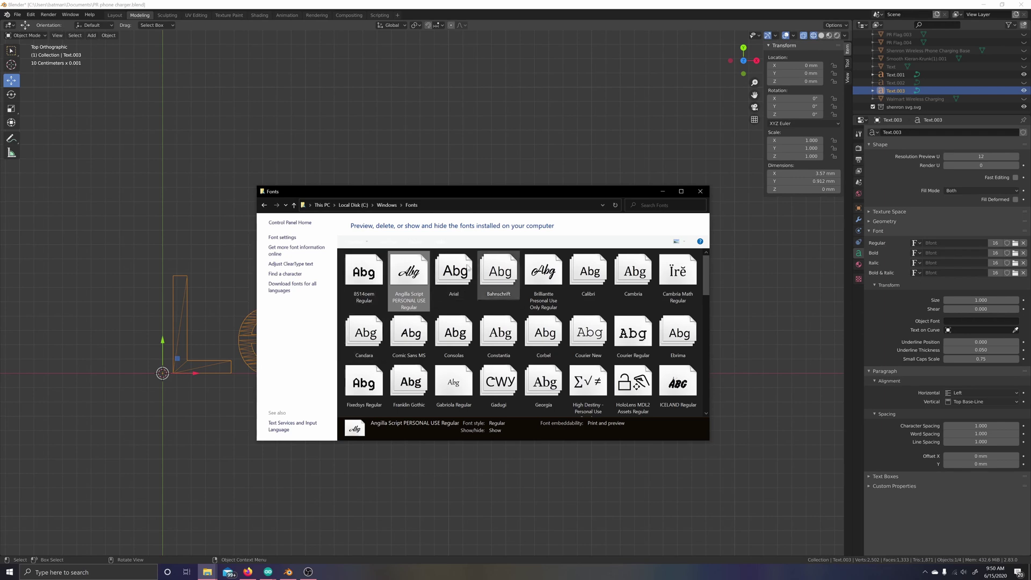
click(401, 205)
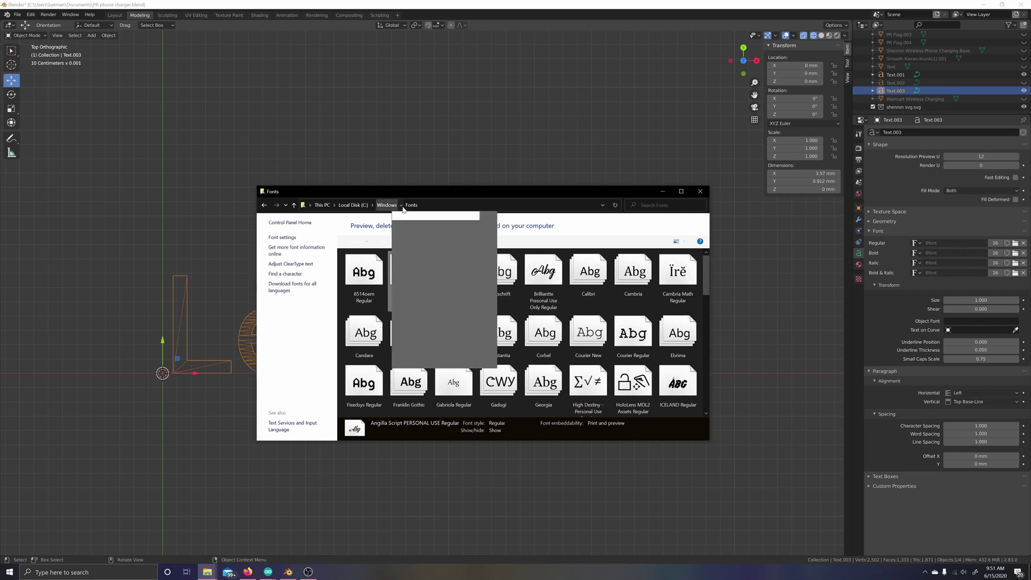
click(322, 205)
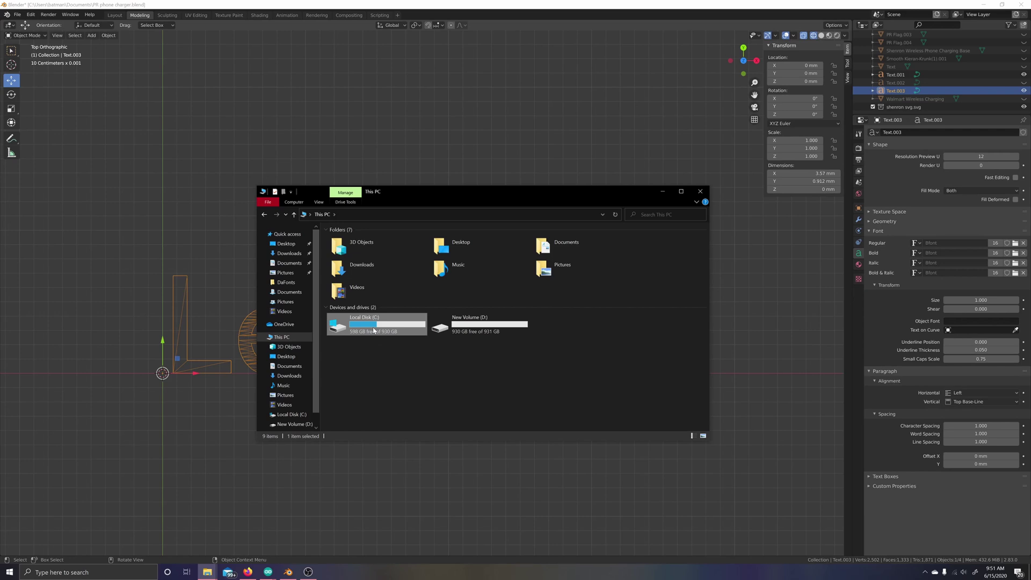
double_click(374, 325)
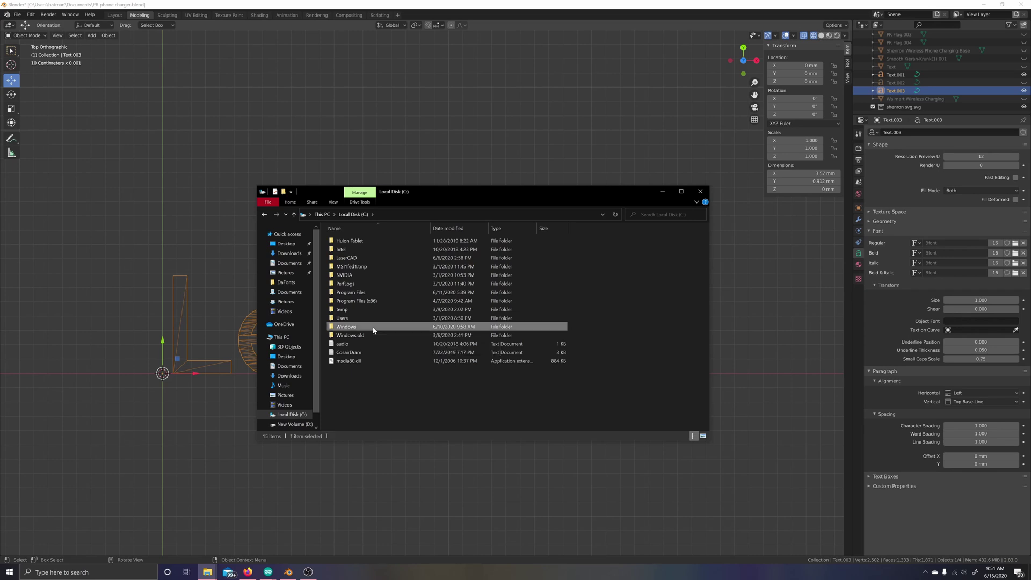
double_click(373, 326)
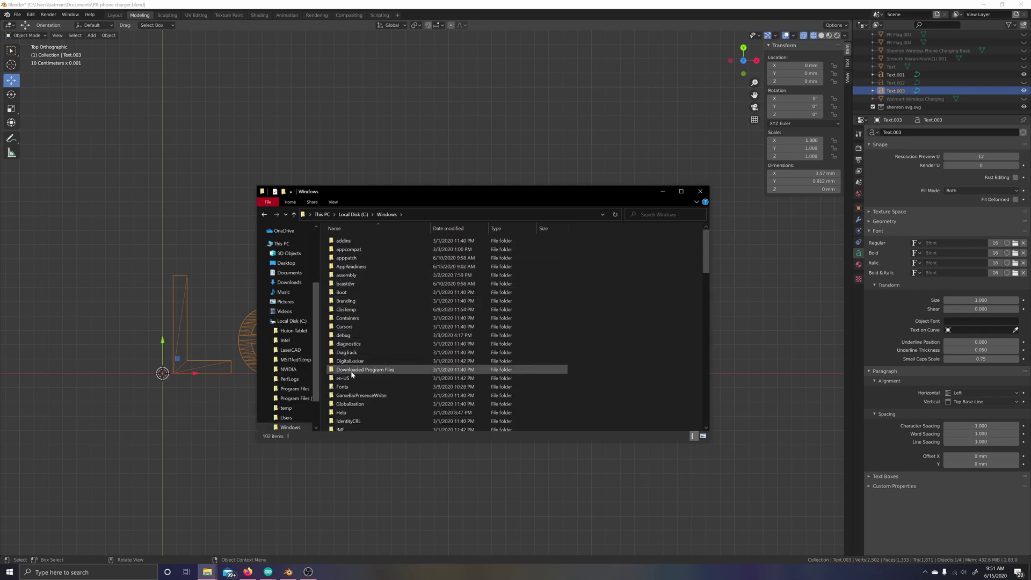
double_click(351, 387)
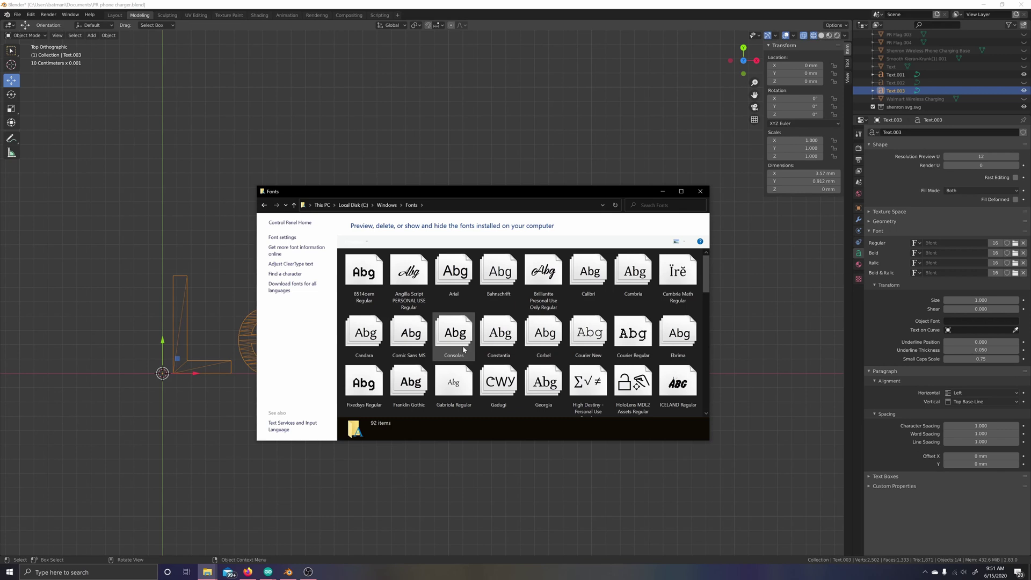
click(665, 191)
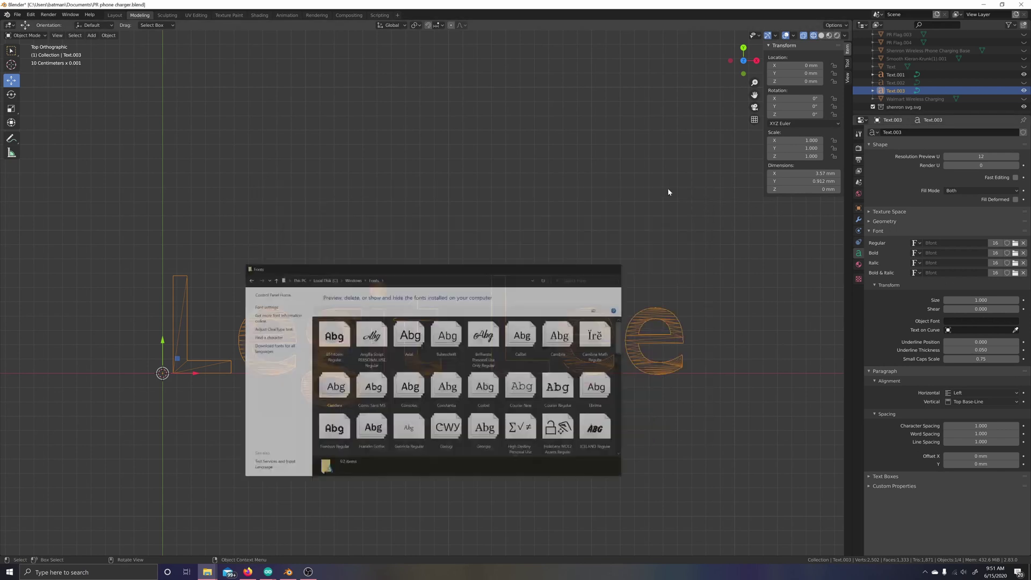
click(1014, 243)
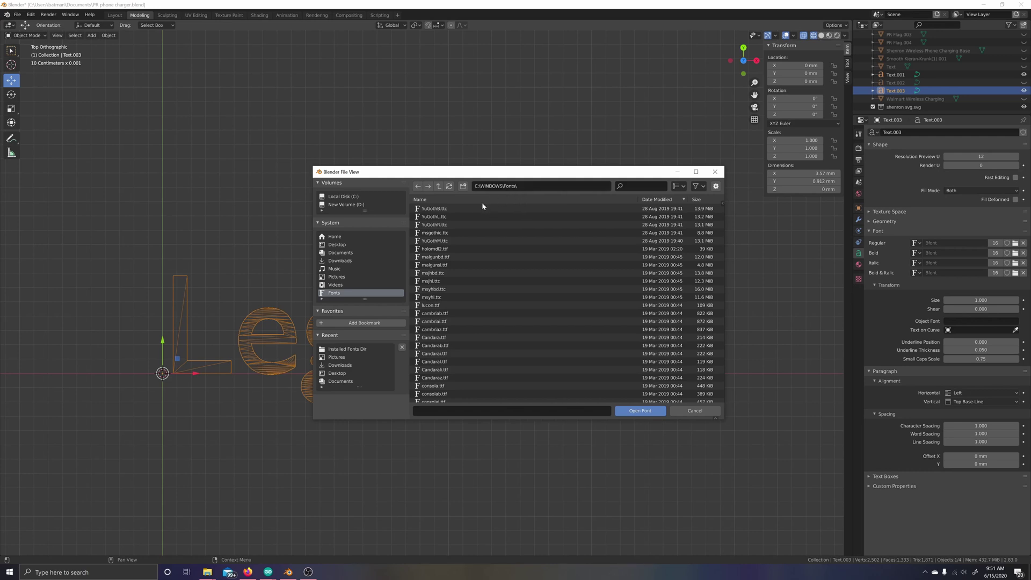
scroll(454, 225, down, 20)
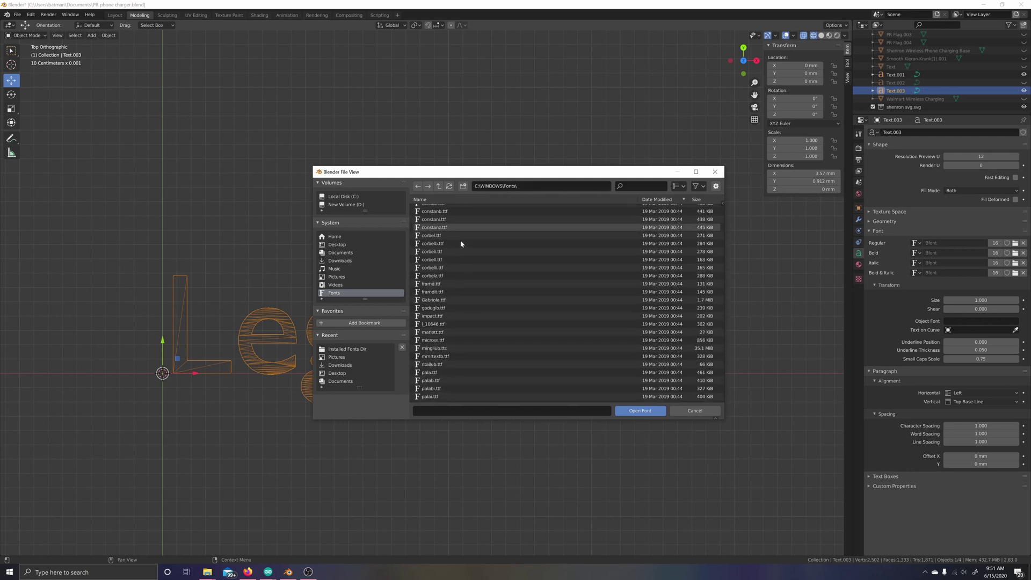
scroll(461, 243, down, 10)
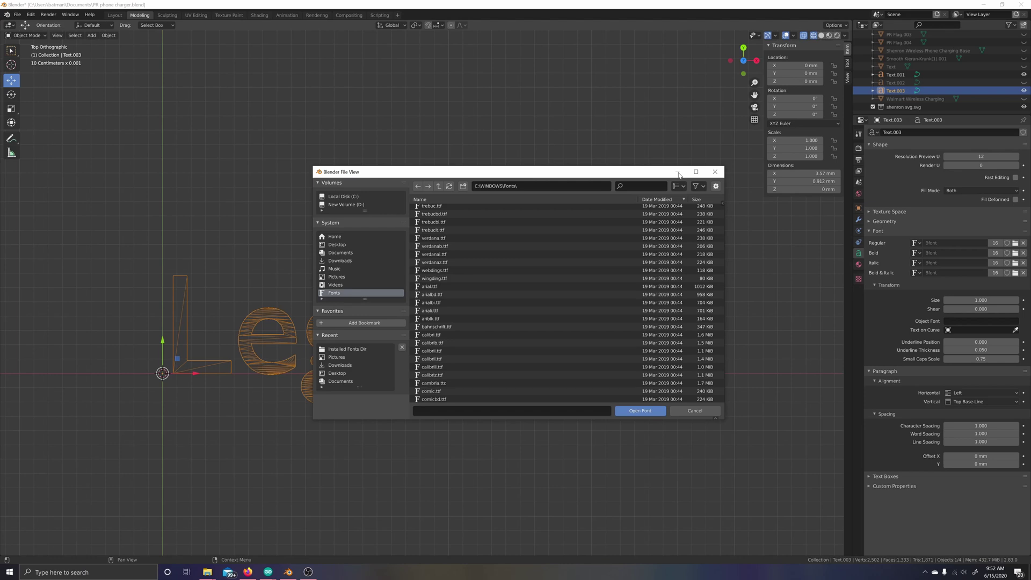
scroll(595, 246, down, 3)
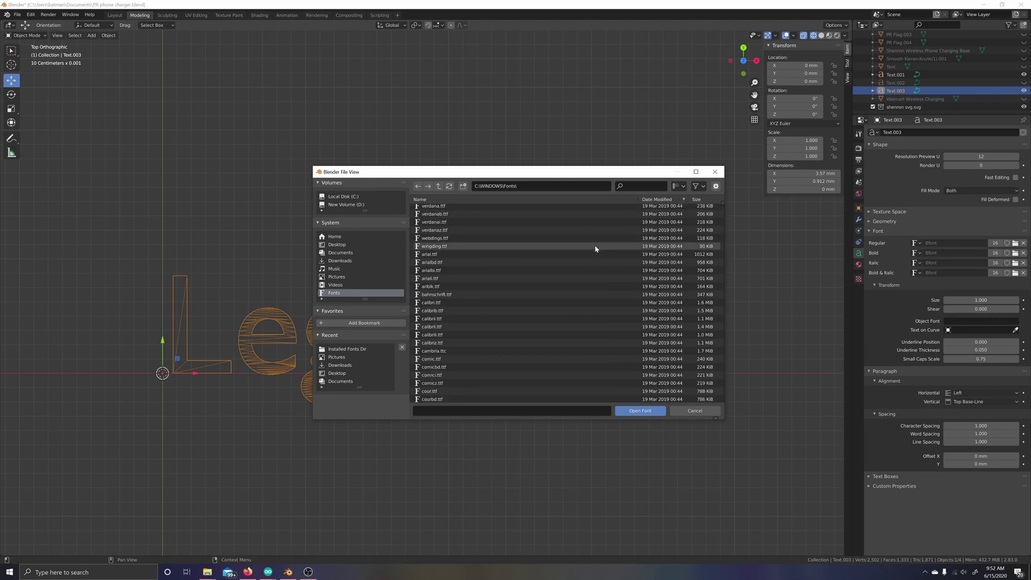
scroll(595, 248, down, 1)
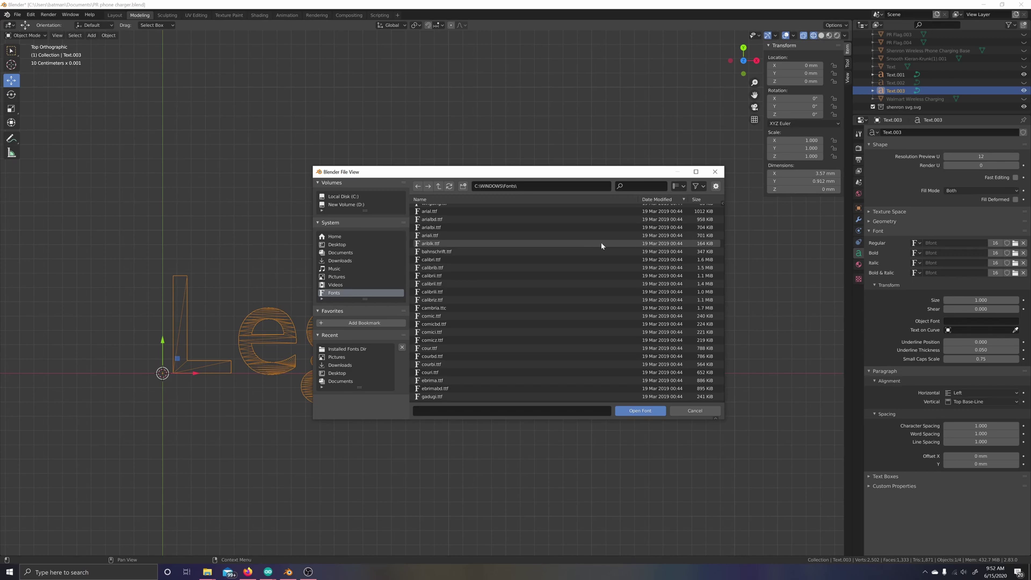
click(713, 173)
Step: In File Explorer, navigate to Documents > DaFonts > Installed Fonts Dir
mouse_move(209, 574)
click(161, 537)
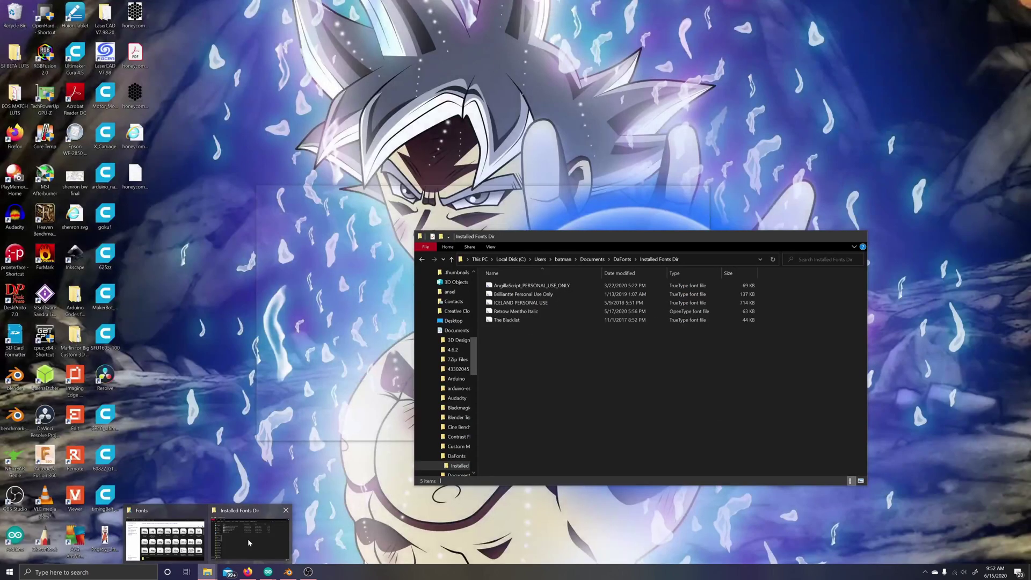
click(247, 539)
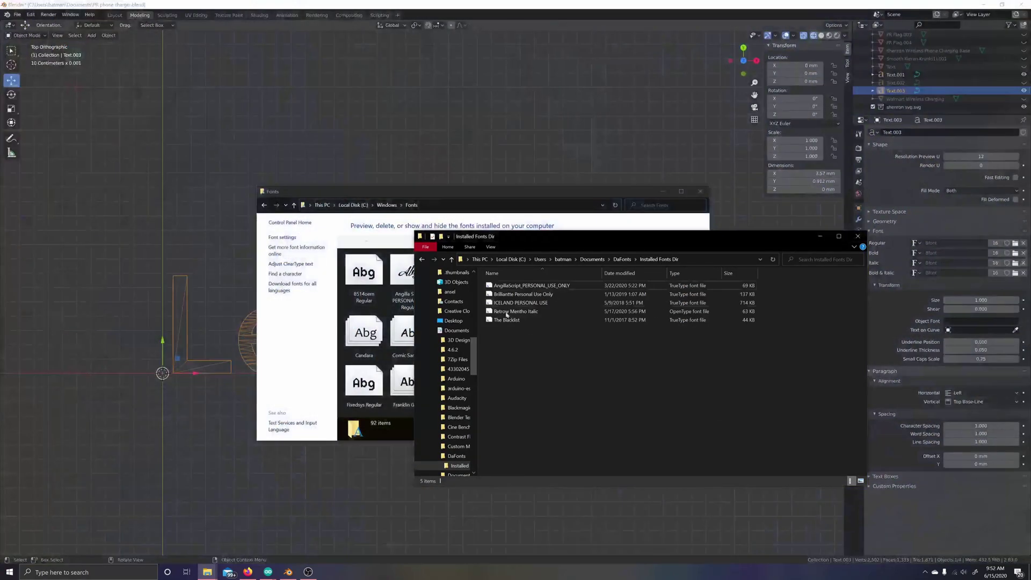
click(591, 260)
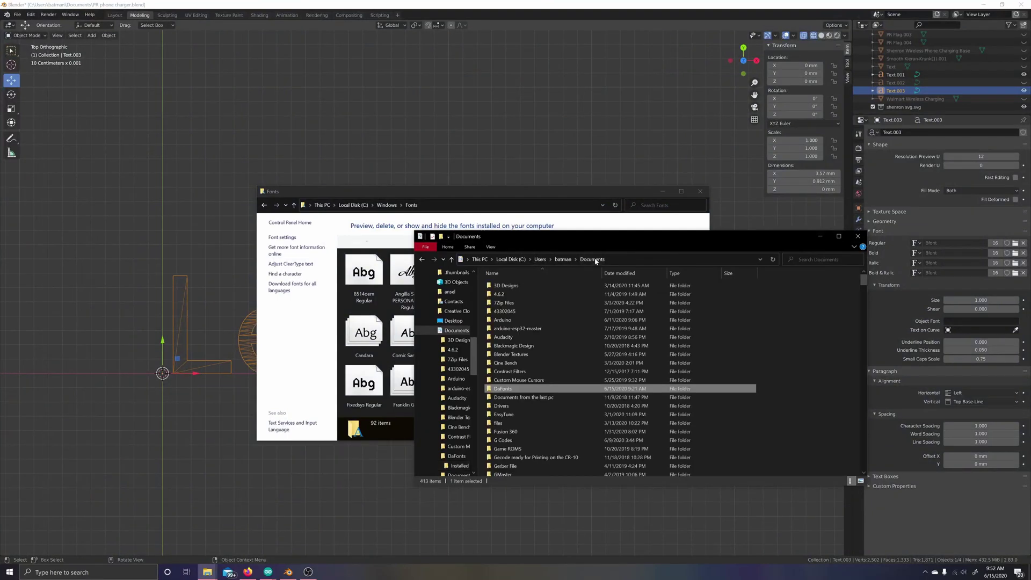
double_click(505, 388)
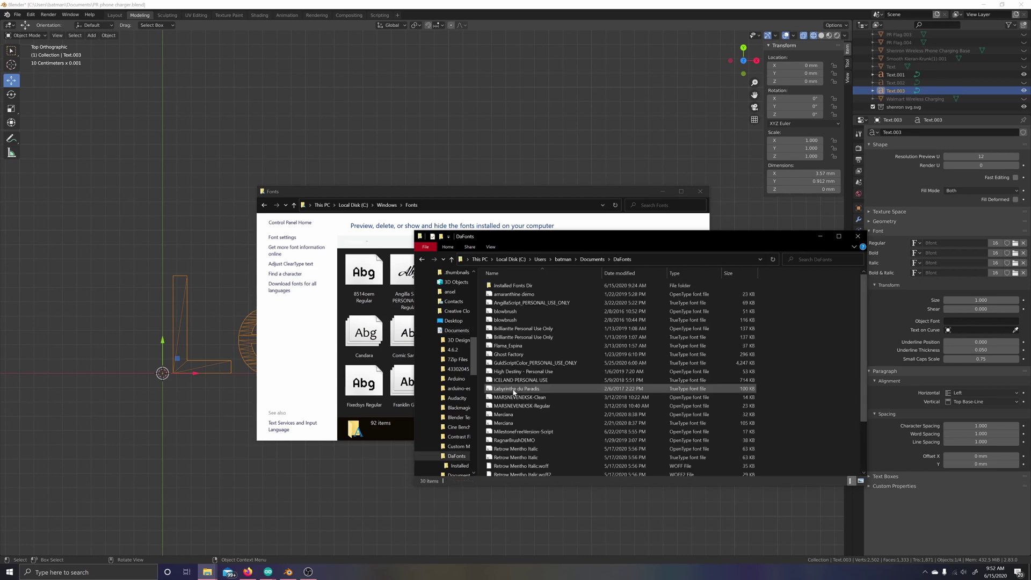
double_click(539, 289)
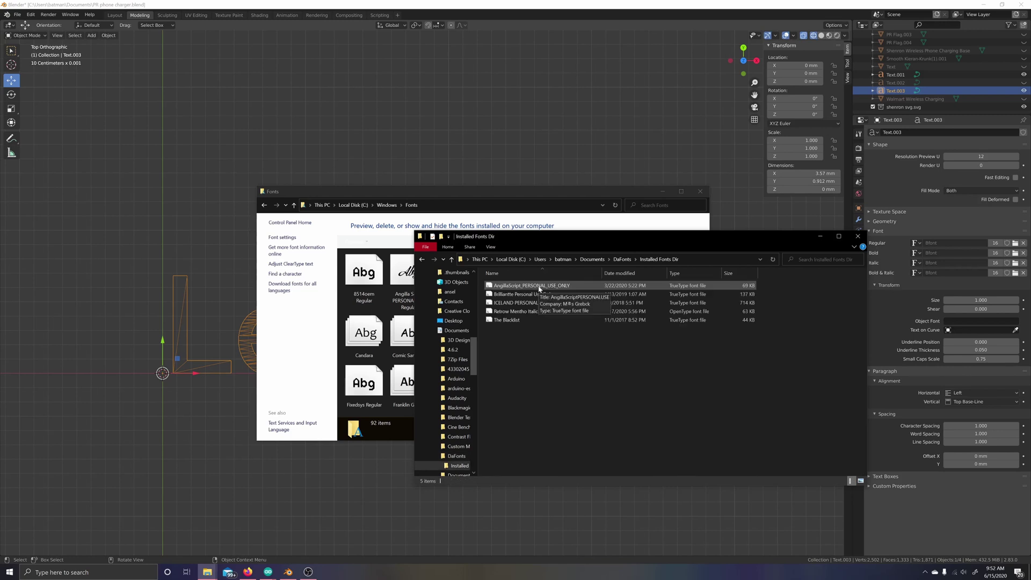
click(526, 194)
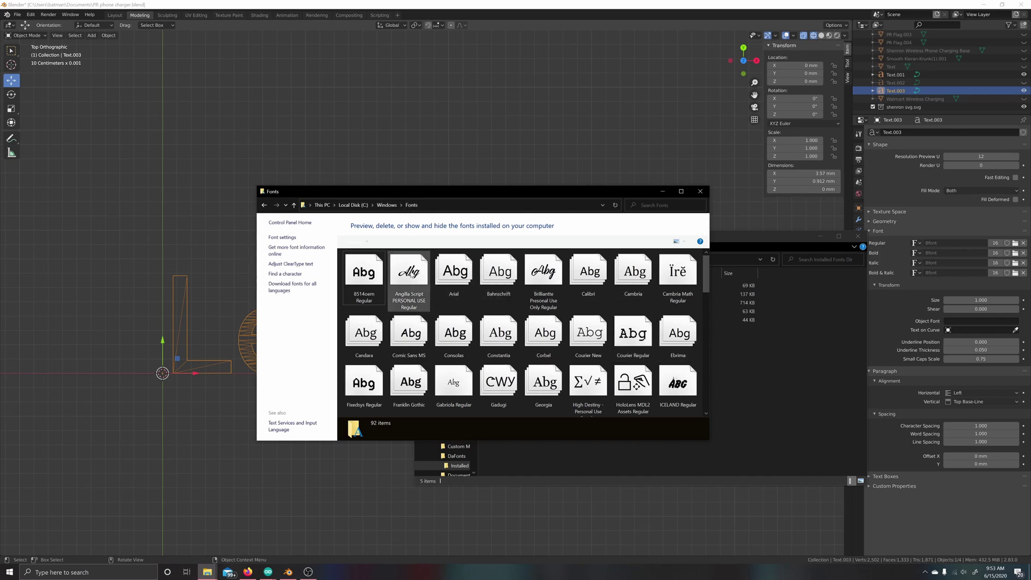
Step: Select the AngillaScript font file, then return to Blender
mouse_move(411, 273)
mouse_down()
mouse_move(555, 281)
mouse_move(773, 346)
mouse_move(409, 288)
mouse_up()
click(741, 246)
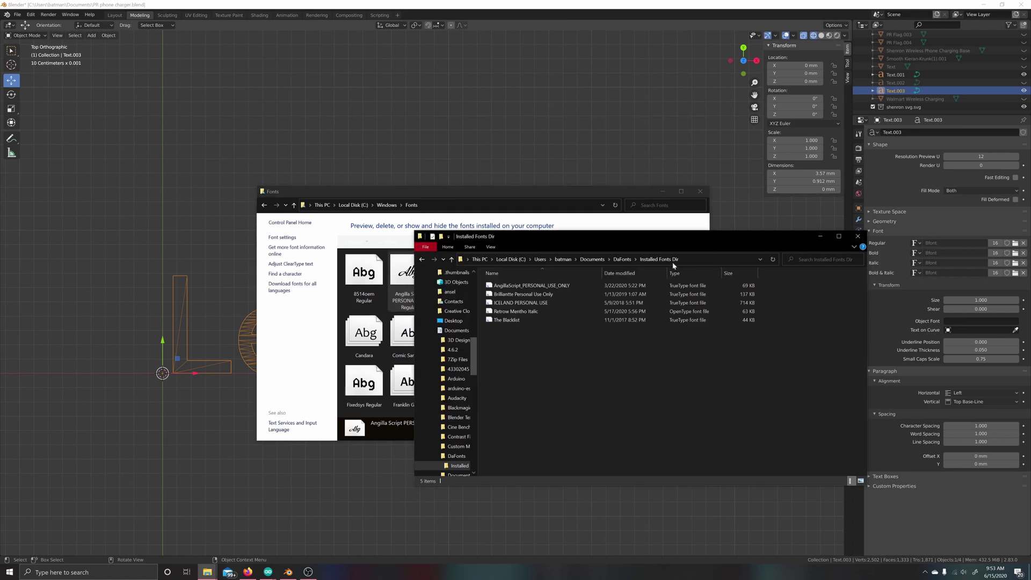
click(529, 286)
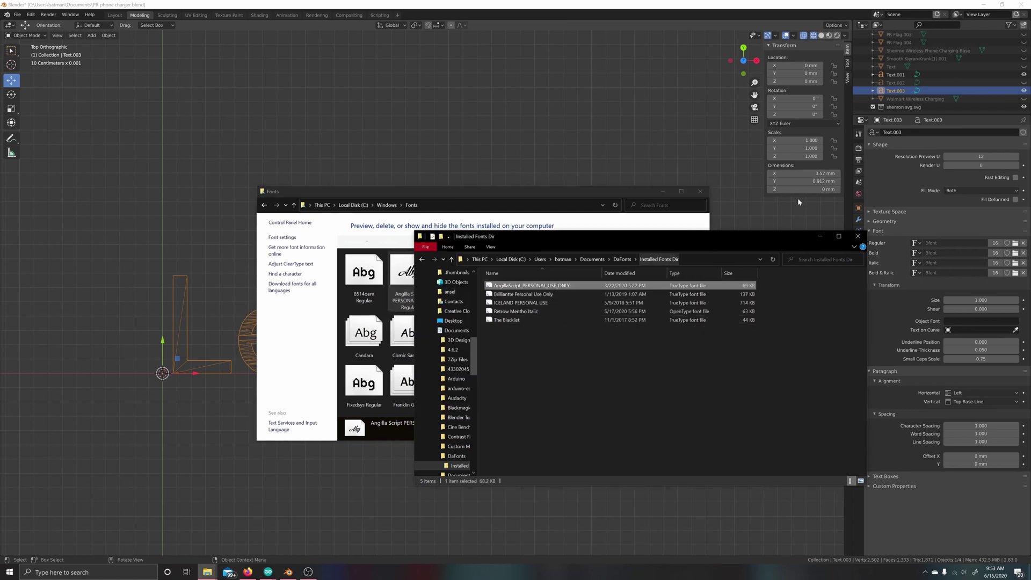
click(807, 9)
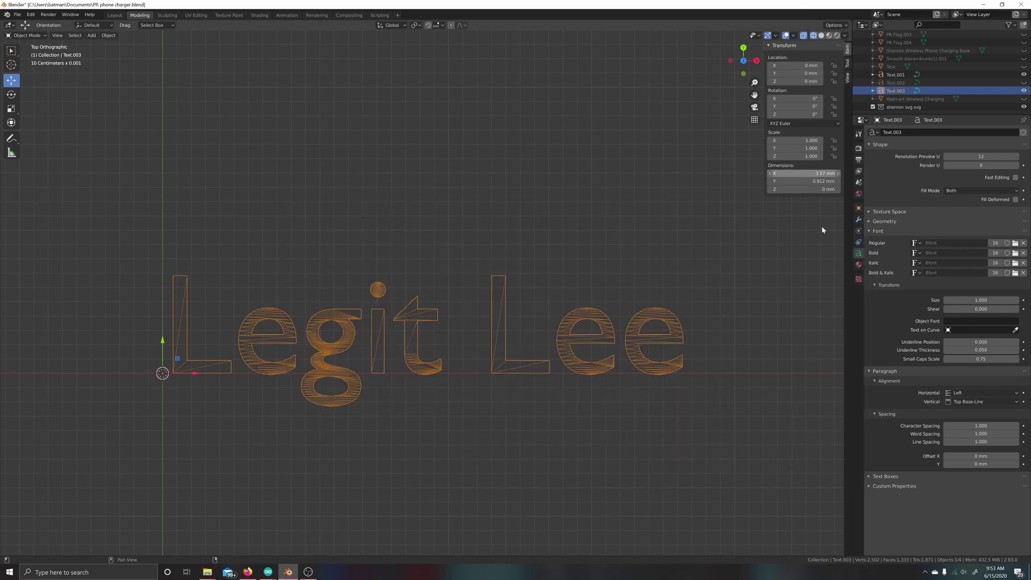
Step: Load AngillaScript_PERSONAL_USE_ONLY.ttf from Documents/DaFonts/Installed Fonts Dir as the text's regular font
click(1014, 243)
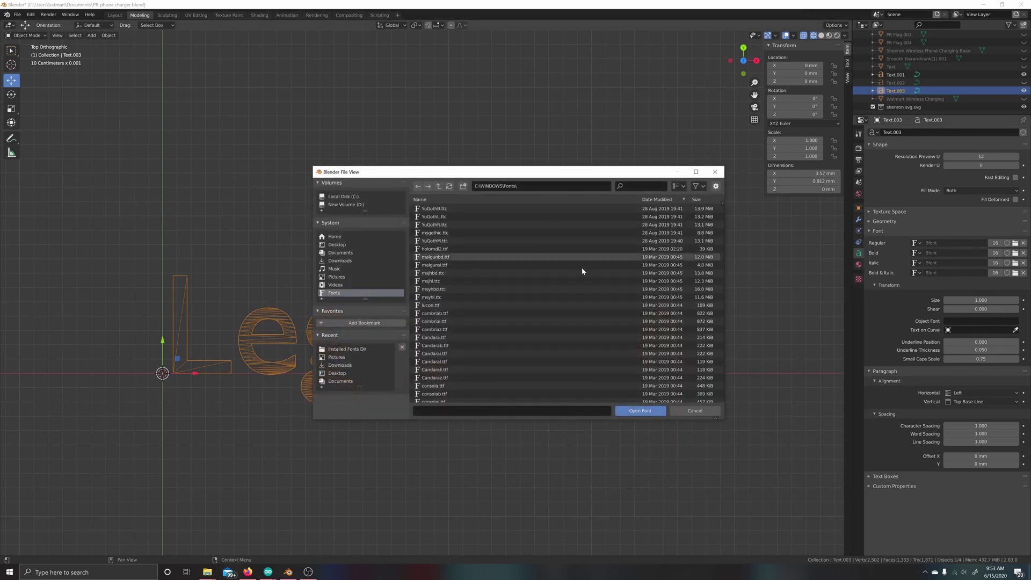
click(341, 381)
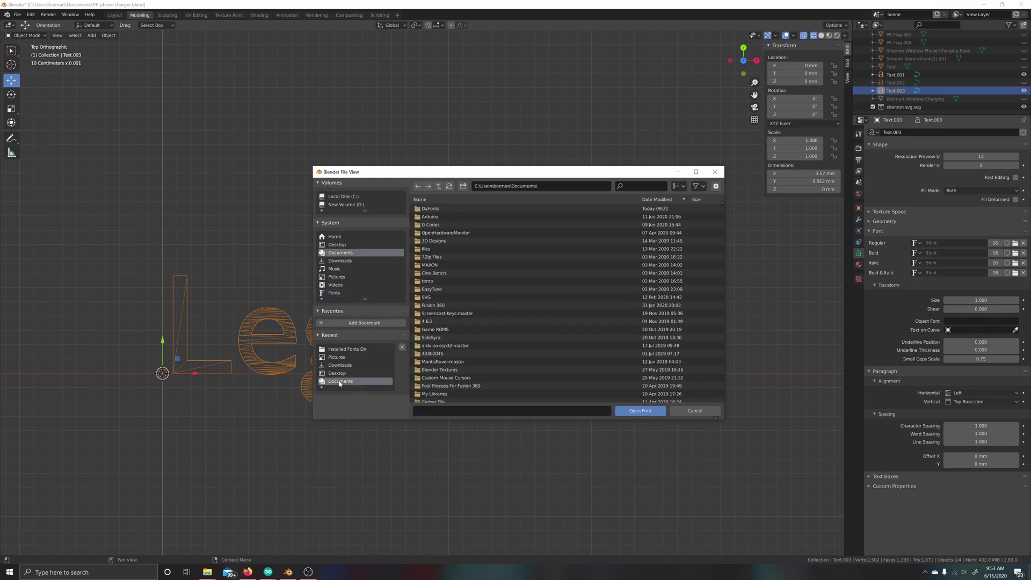
click(439, 209)
click(440, 208)
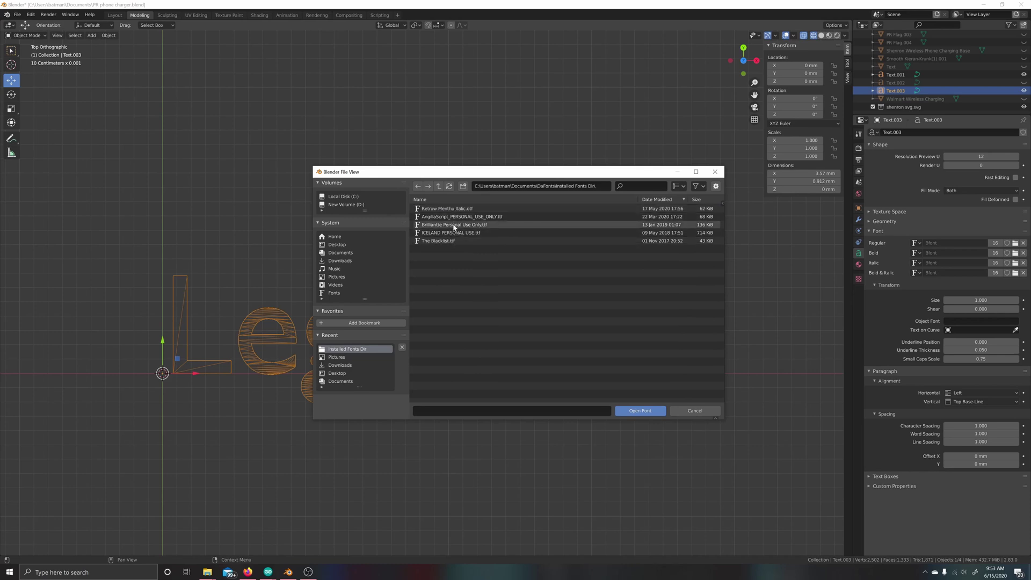
click(454, 217)
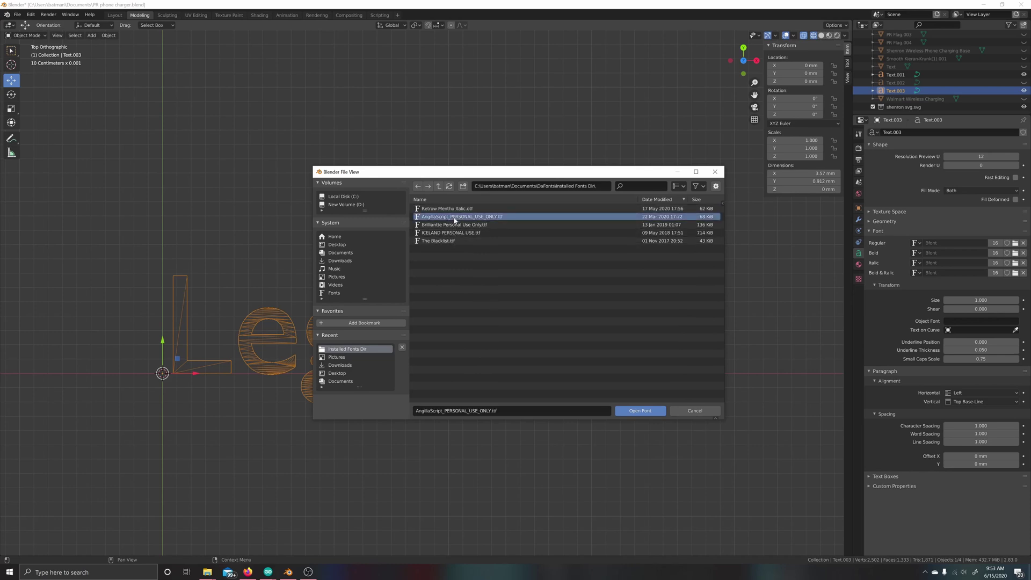
click(632, 412)
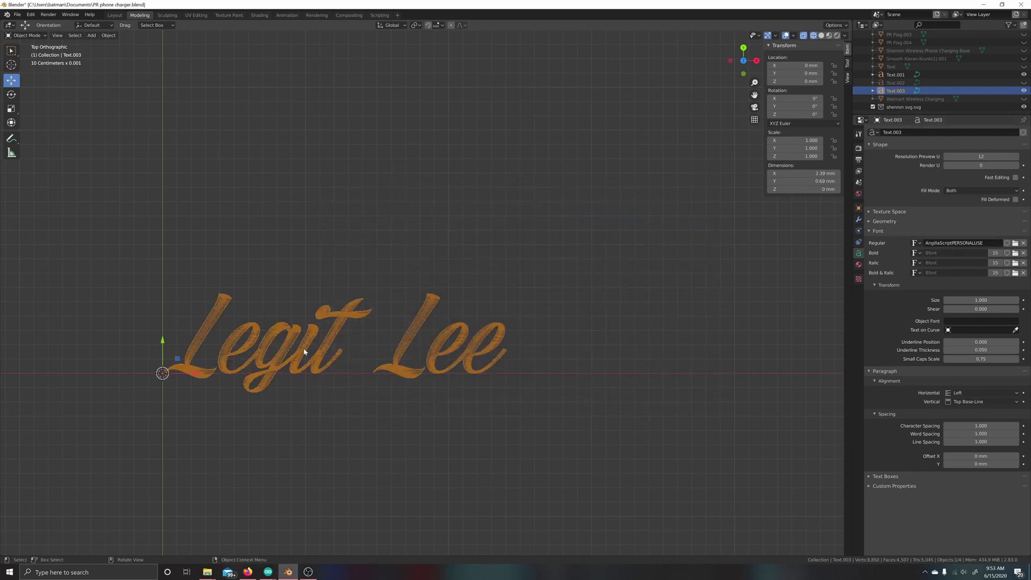
Step: Pick The Blacklist.ttf from Installed Fonts Dir as the regular font instead
click(1015, 243)
click(462, 242)
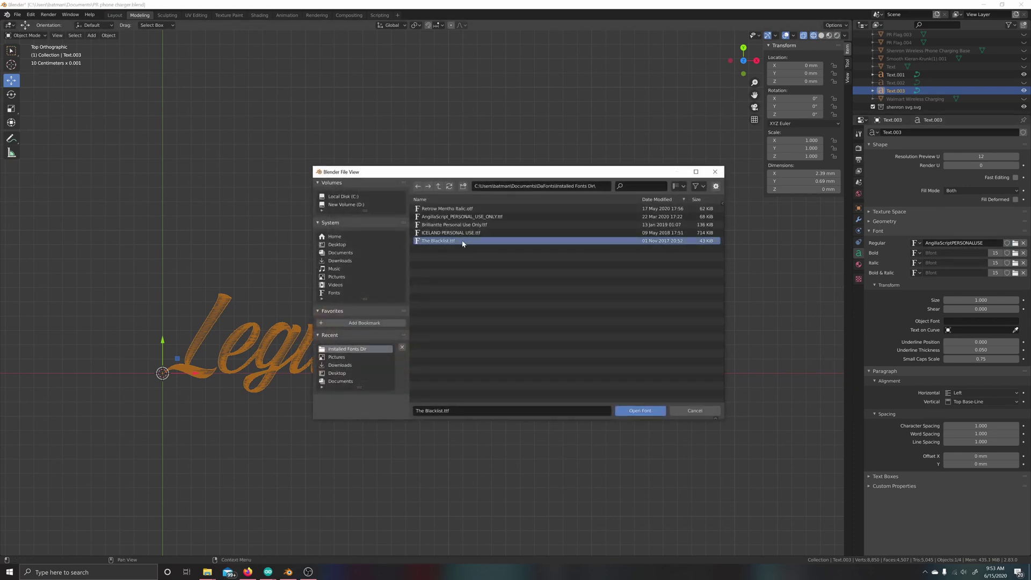
click(643, 411)
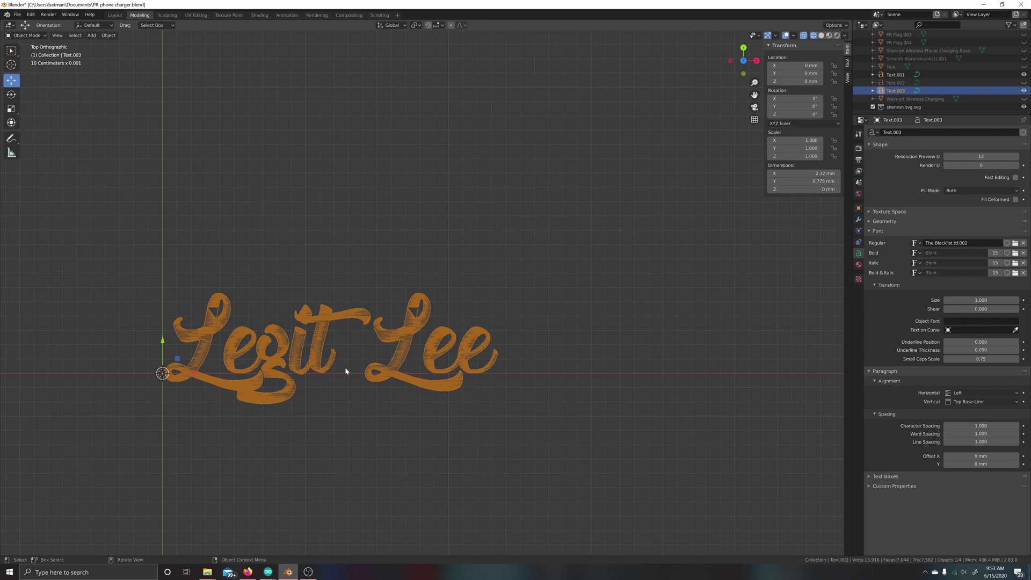
Step: Zoom out and apply Convert to Mesh to the Legit Lee text from its right-click menu
scroll(346, 368, down, 2)
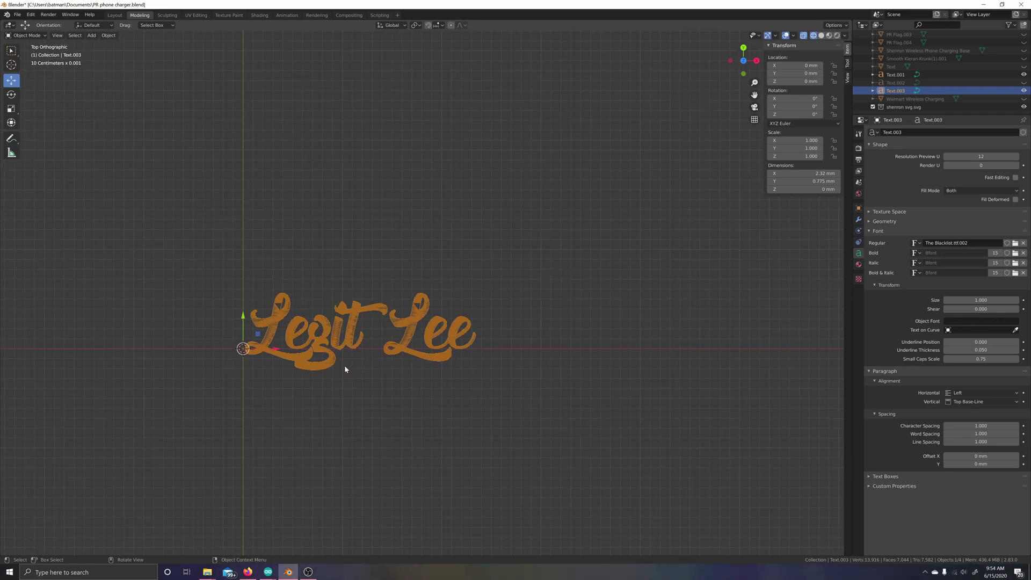
scroll(340, 368, up, 1)
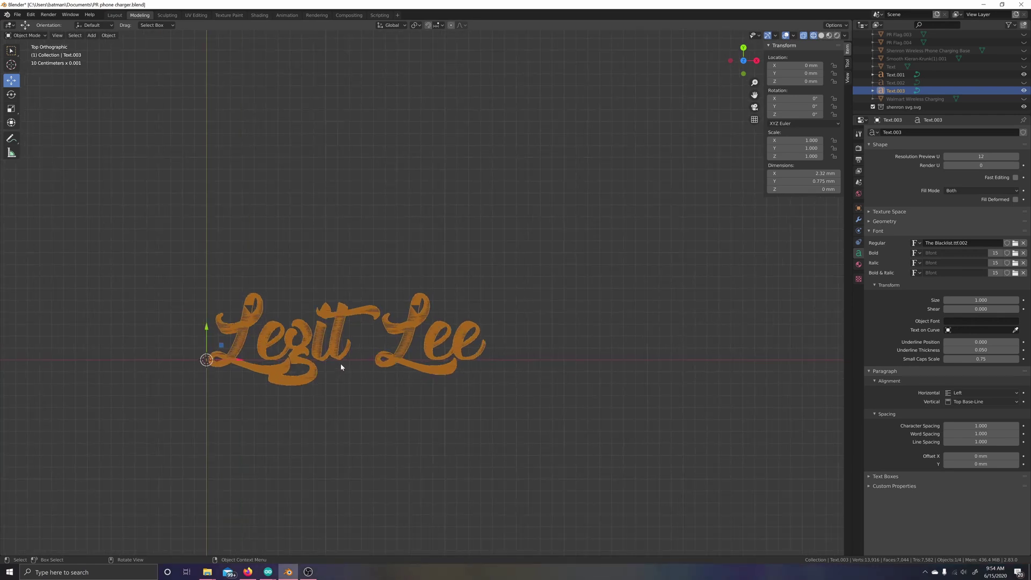
scroll(341, 367, down, 1)
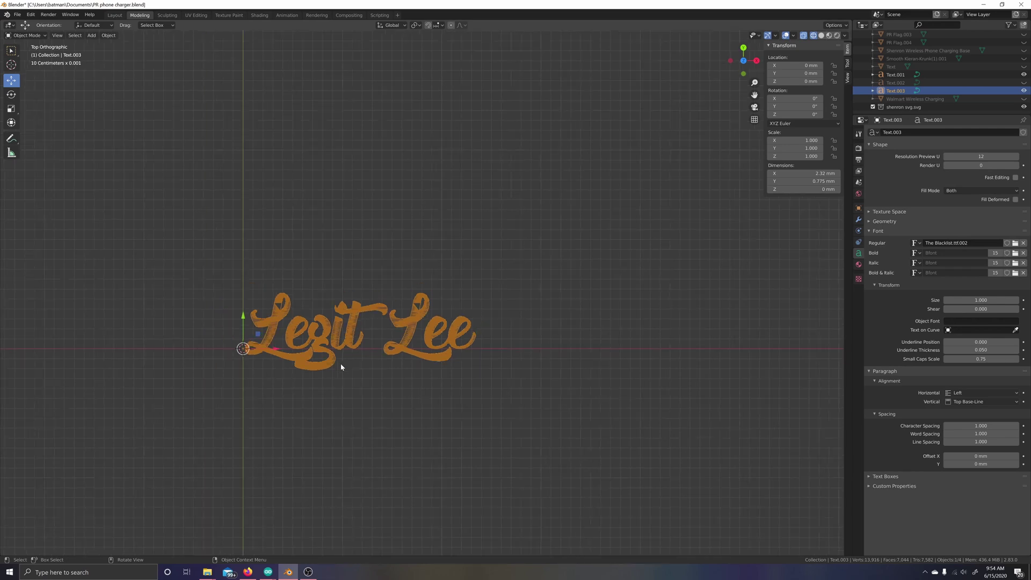
right_click(401, 391)
mouse_move(402, 388)
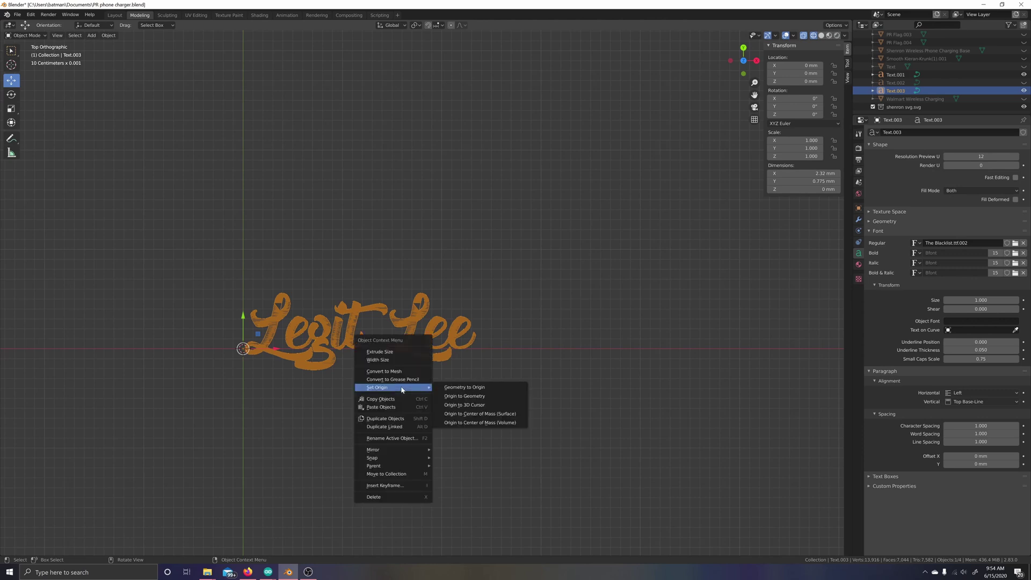
click(407, 372)
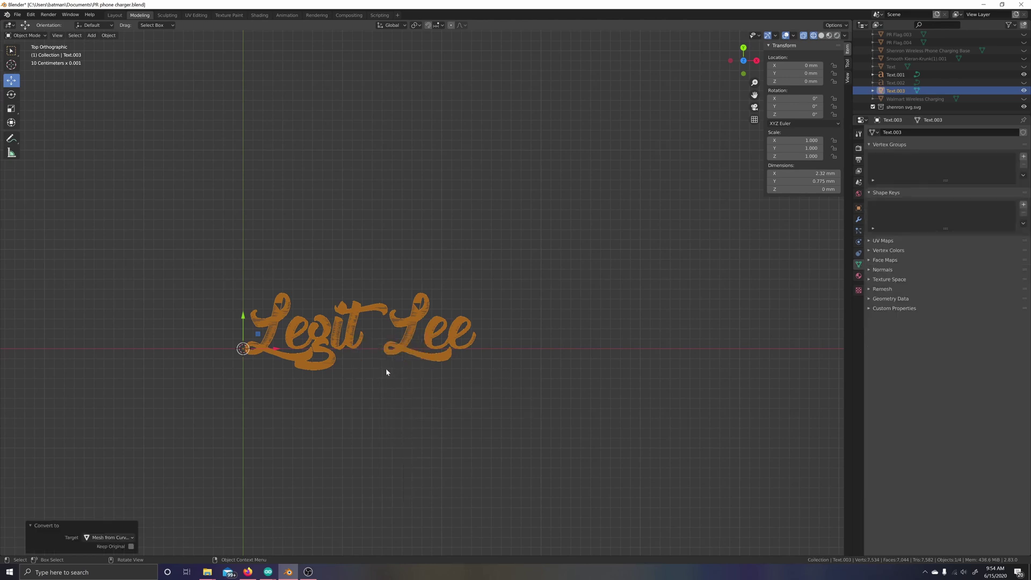
Step: Switch to front view and centre the edge-on Legit Lee text
key(KP_1)
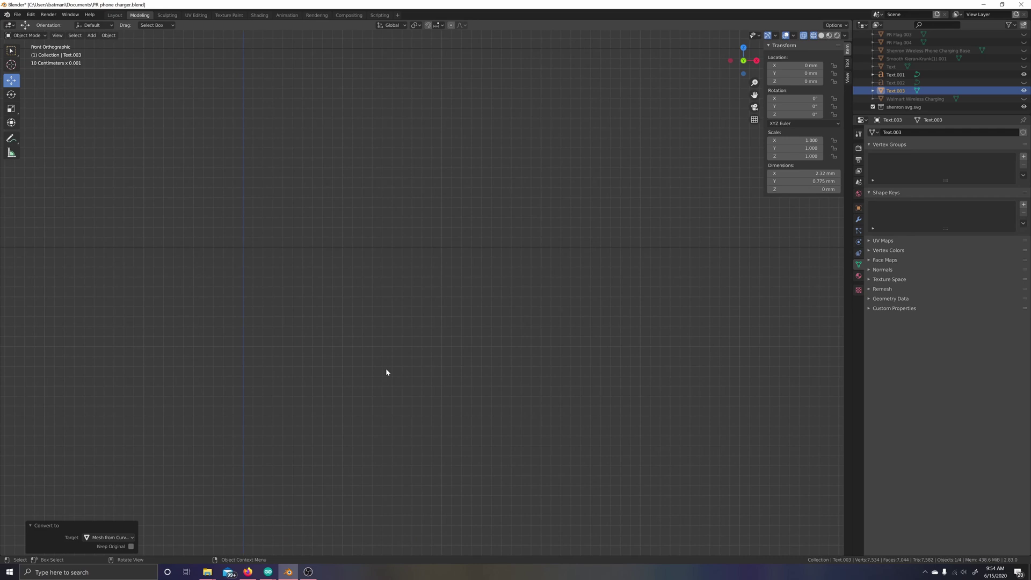
scroll(404, 428, down, 5)
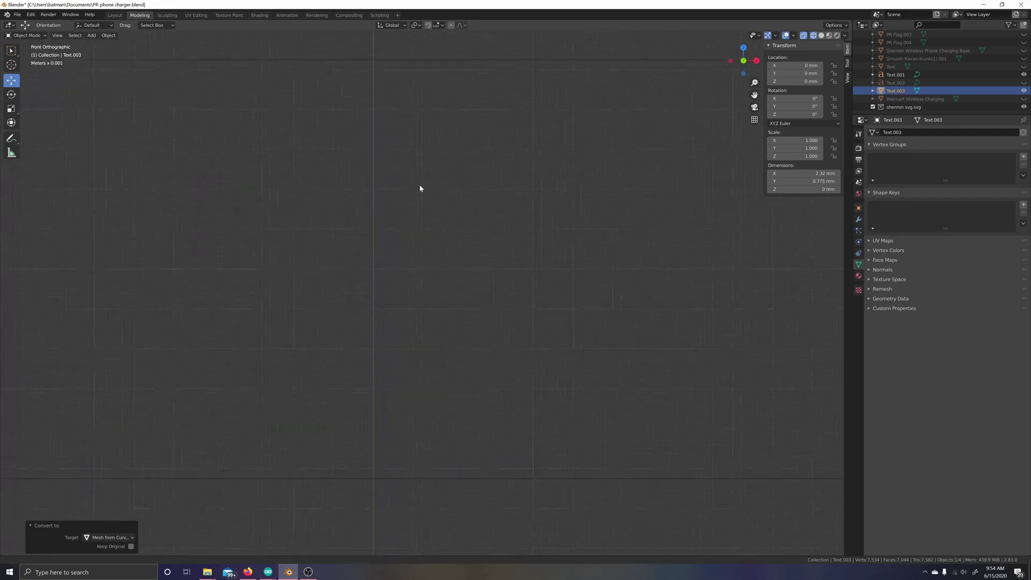
shift+middle_drag(426, 442, 532, 359)
scroll(548, 381, up, 4)
shift+middle_drag(563, 405, 518, 359)
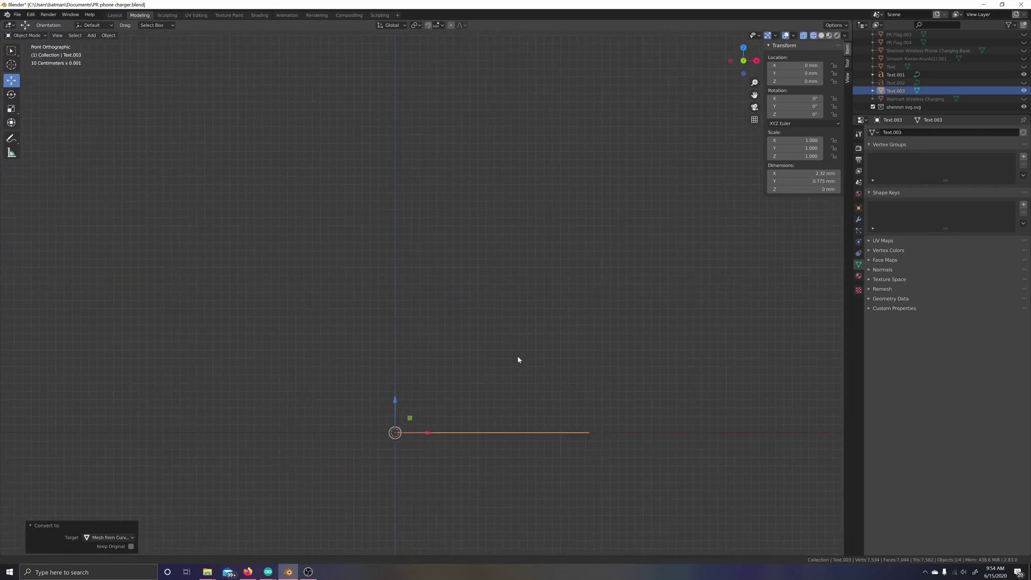
Step: In Edit Mode, select the whole mesh and extrude it 0.6 mm
key(Tab)
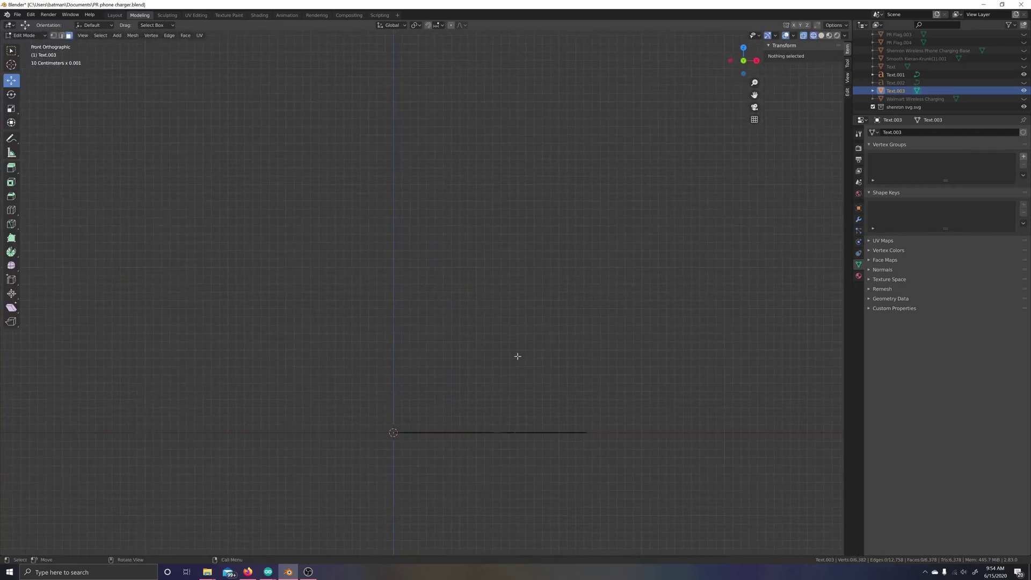
key(a)
key(alt+a)
key(a)
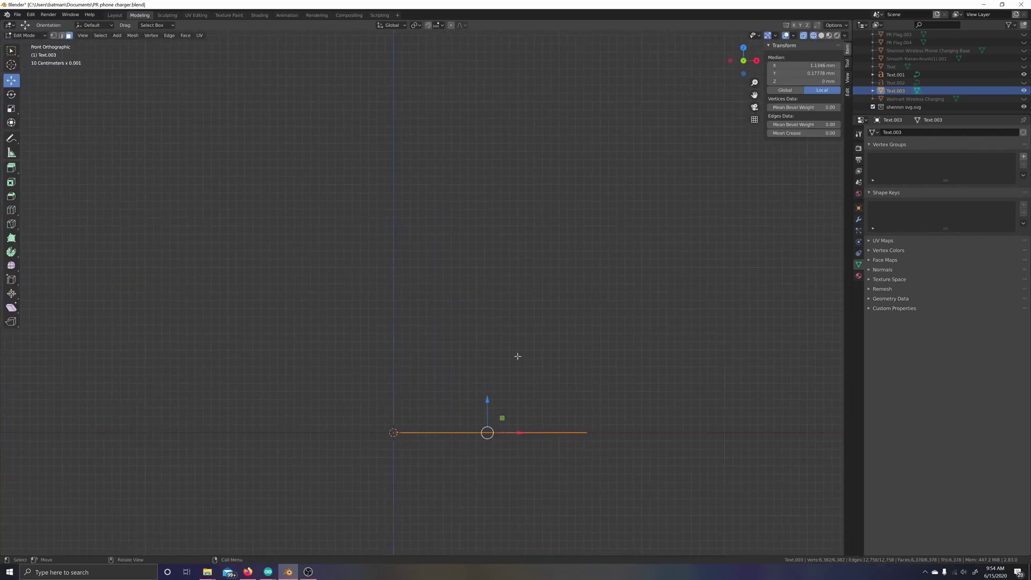
key(e)
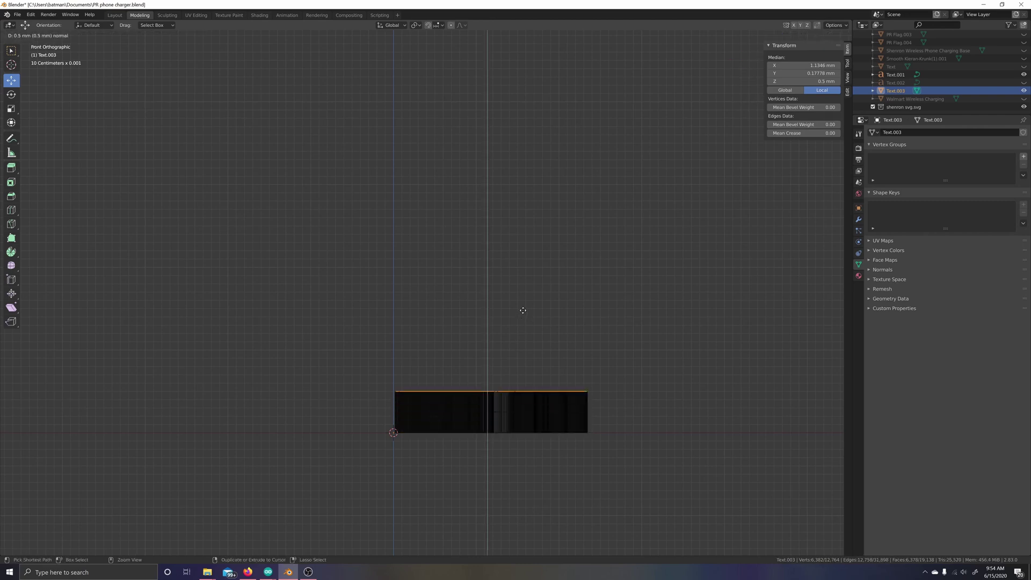
click(523, 310)
Step: Orbit around the extruded lettering with the Face Orientation overlay turned on
middle_drag(523, 310, 846, 228)
key(alt+shift+f)
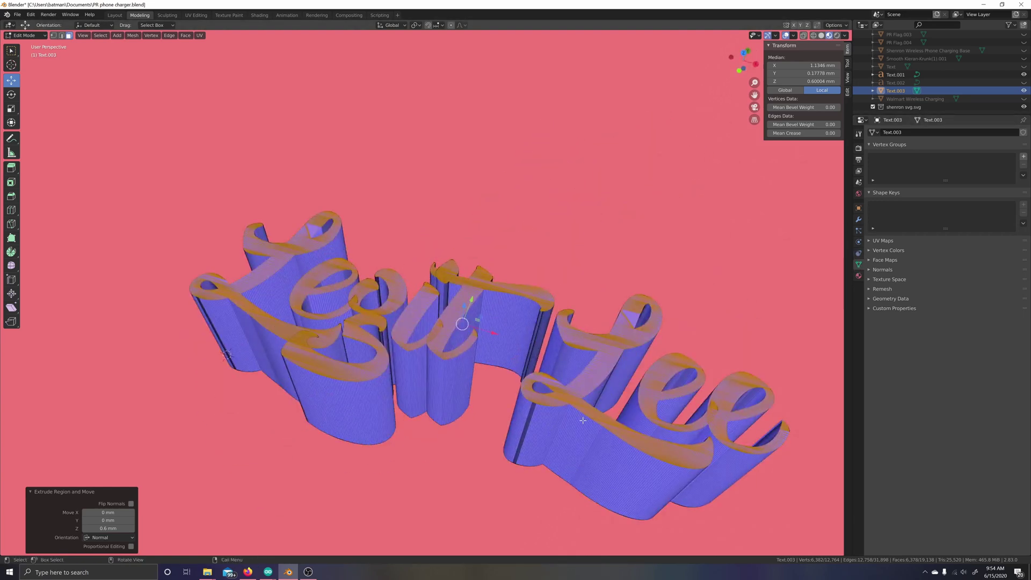
middle_drag(582, 420, 583, 442)
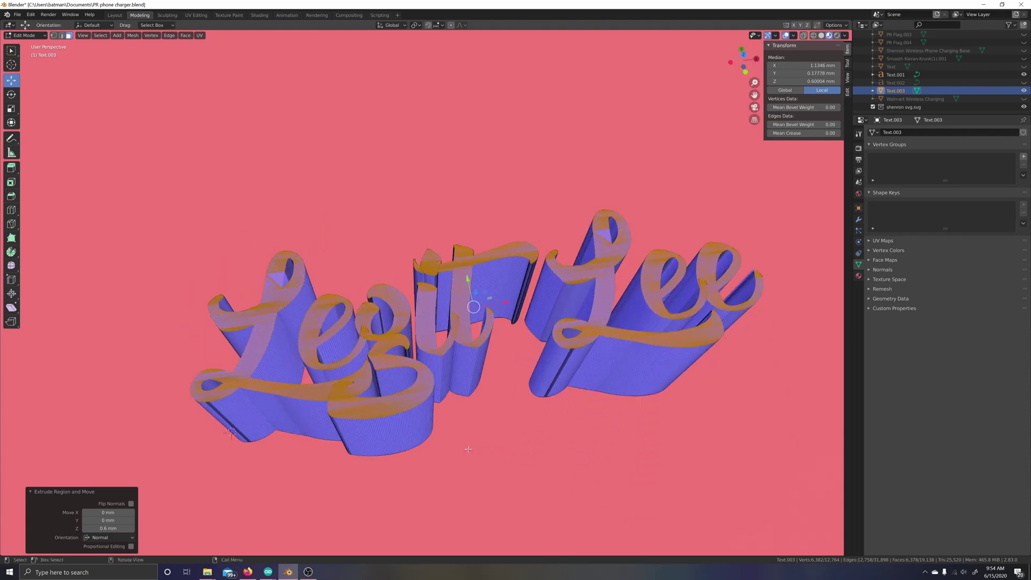